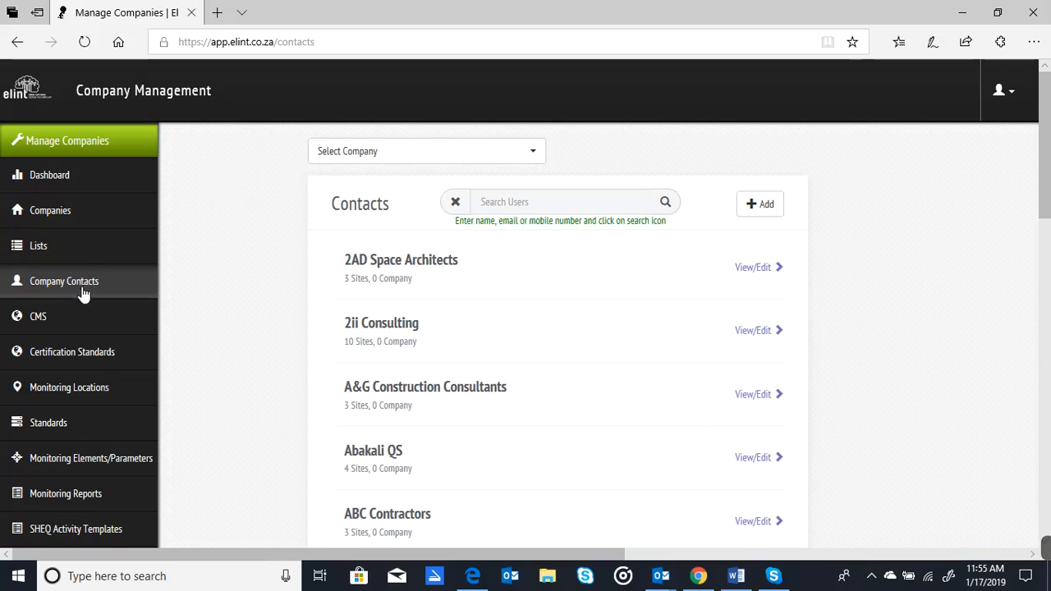
Step: Filter the company contacts list to the Coral Clean company
click(53, 287)
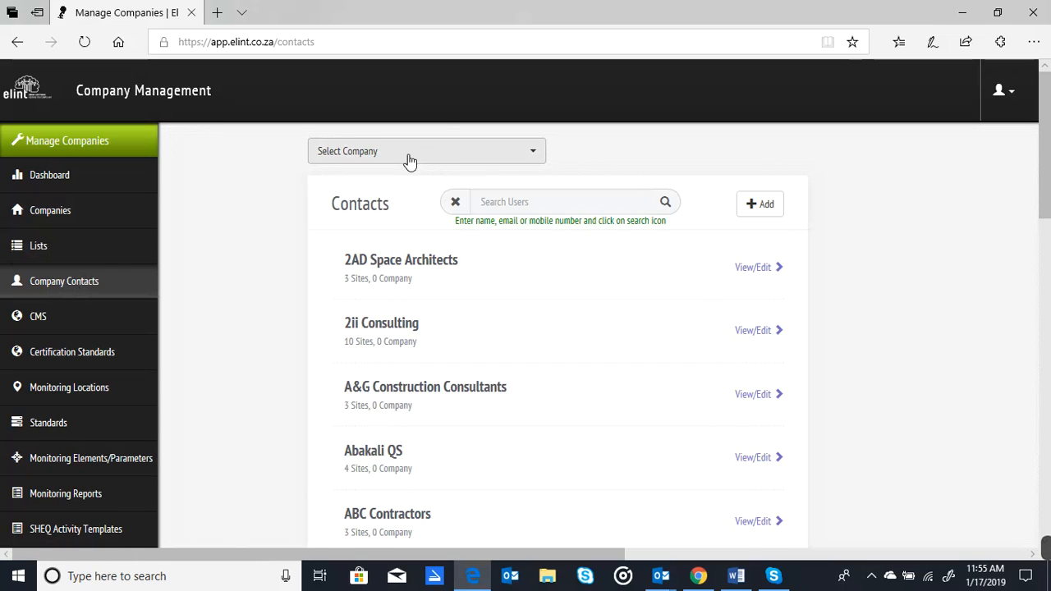
click(408, 156)
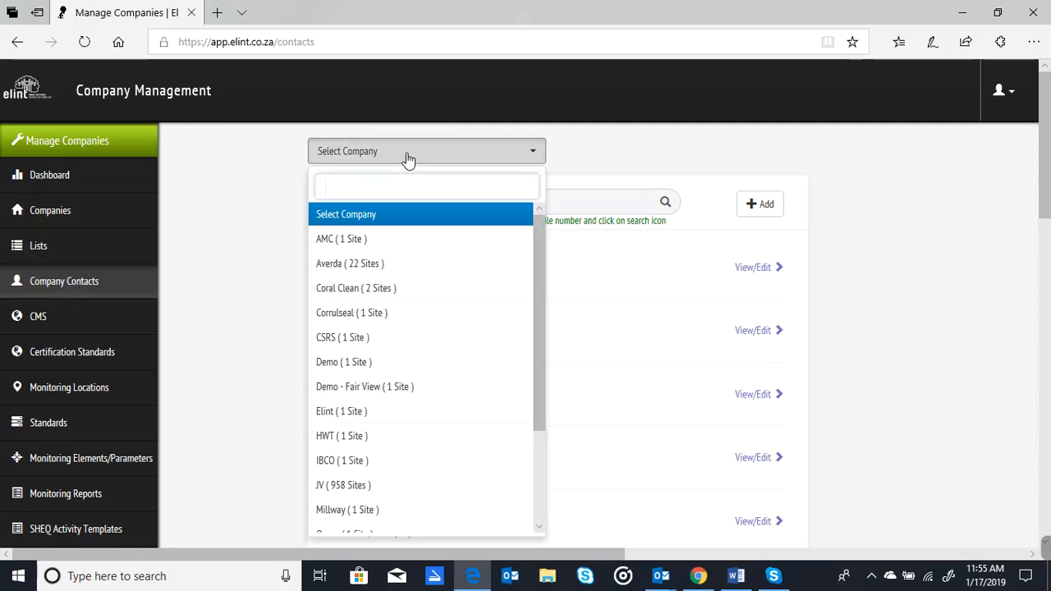
click(353, 291)
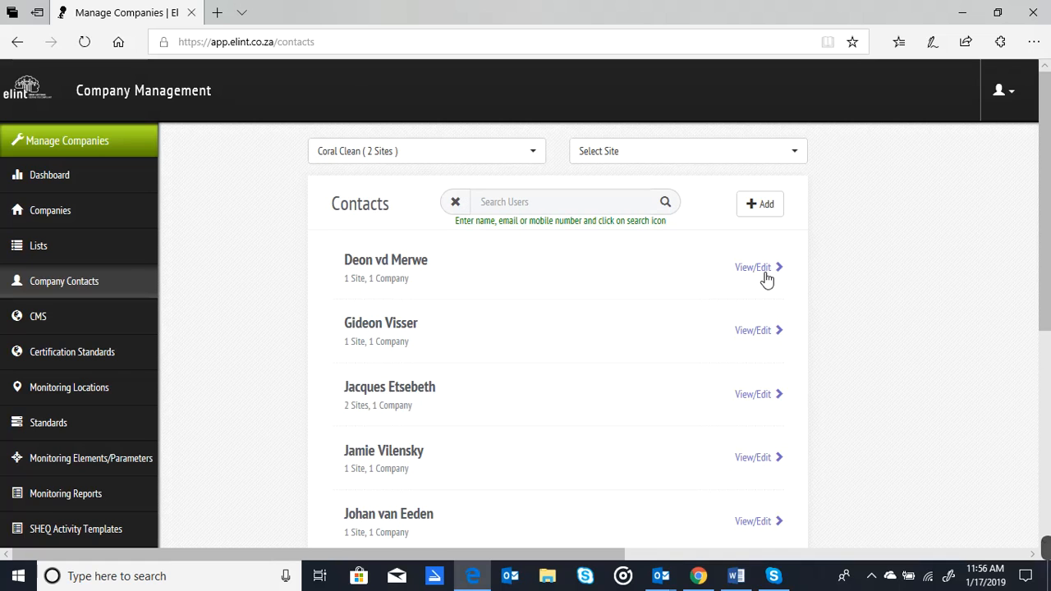
click(763, 207)
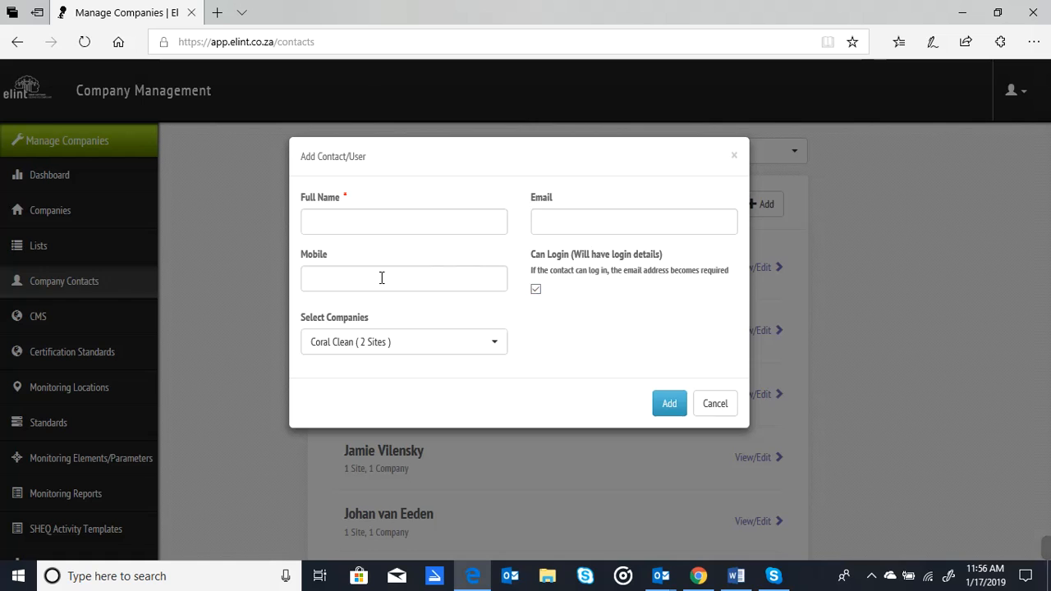
click(434, 346)
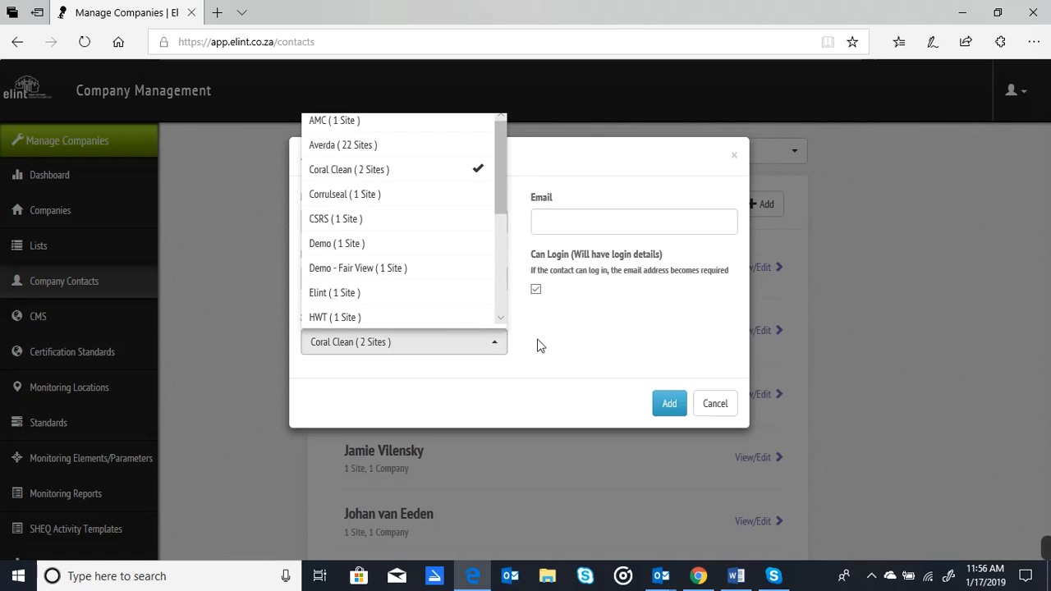
click(555, 360)
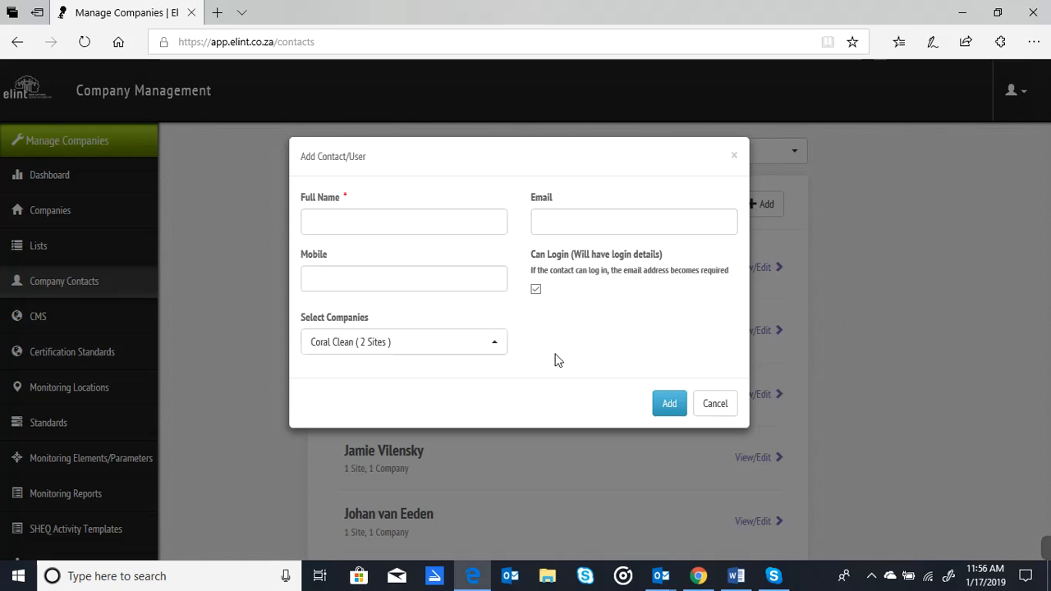
Step: Open the third contact's details, disable its login in the contact details, and save
click(886, 380)
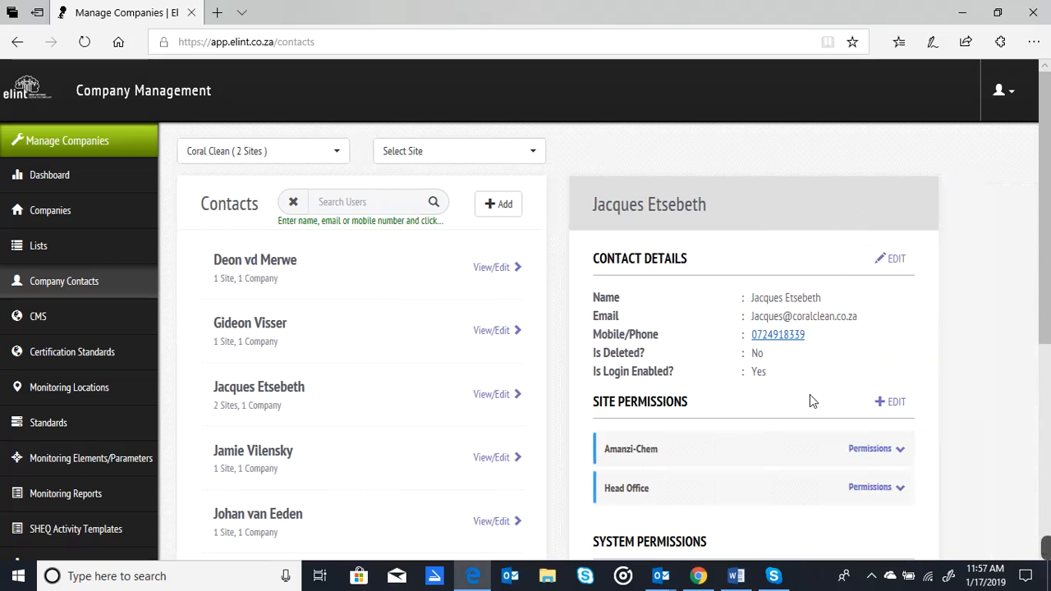
click(893, 258)
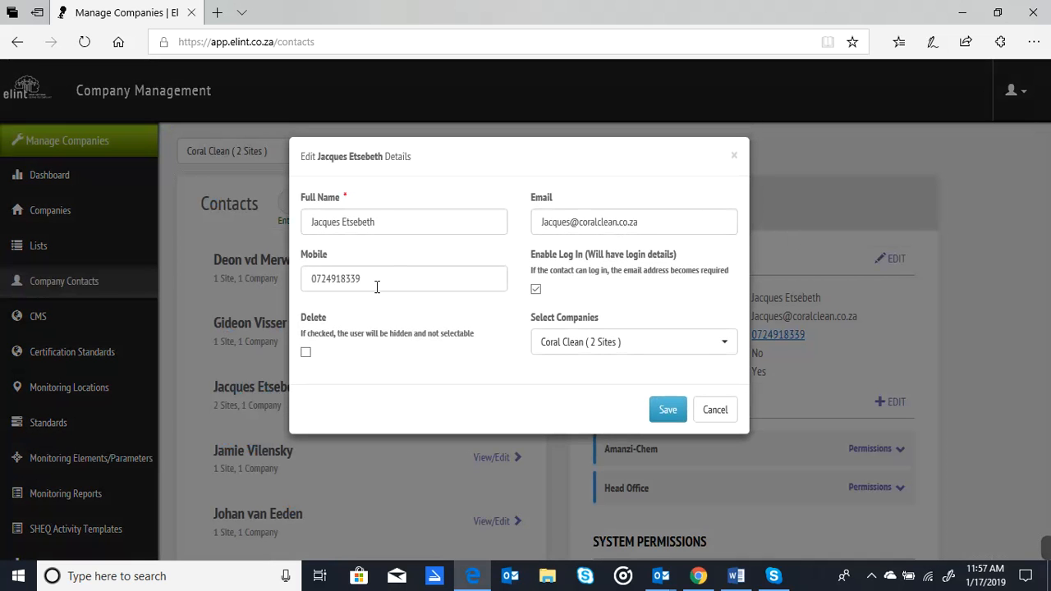
click(535, 289)
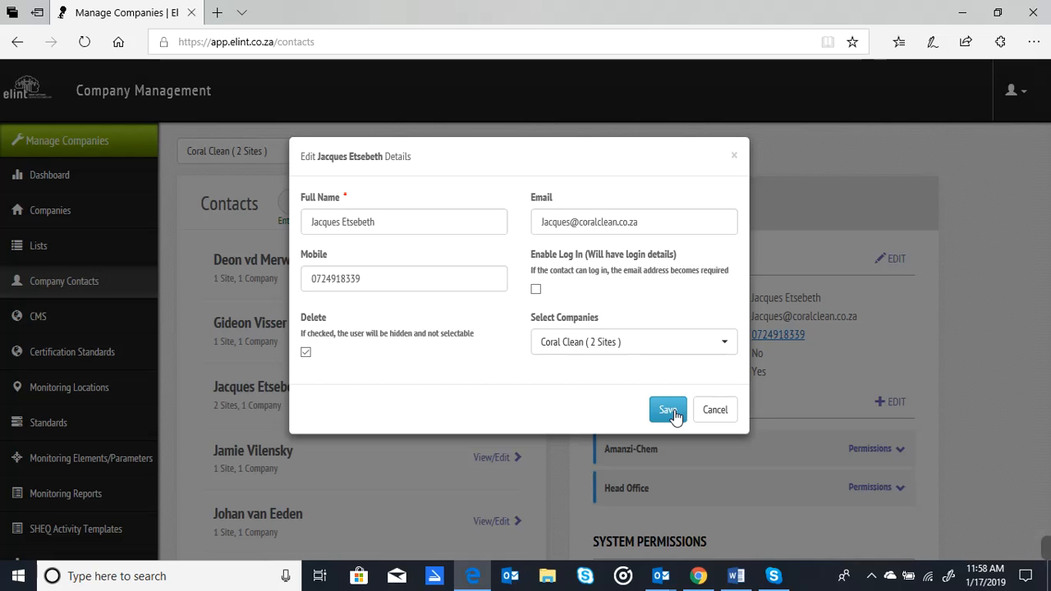
click(728, 415)
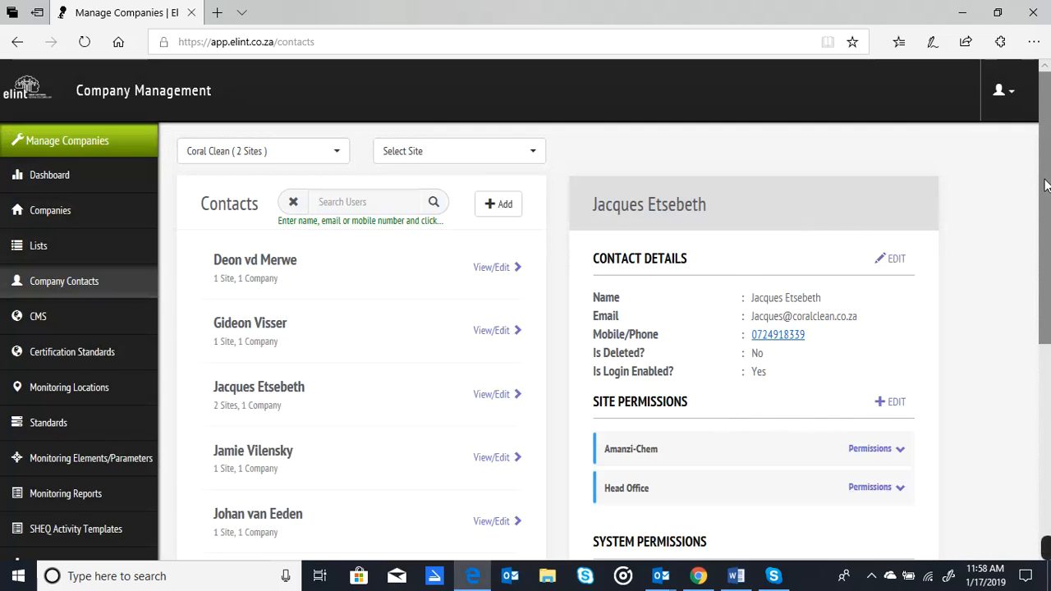
Step: Edit the contact's site permissions, keeping Amanzi-Chem and Head Office selected, and update them
drag(1045, 179, 1048, 282)
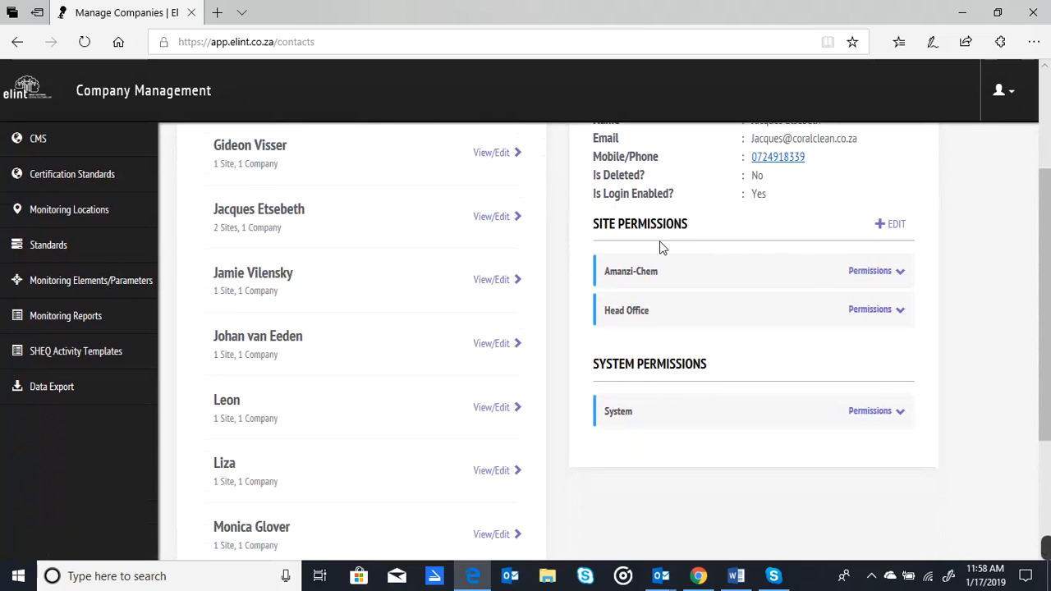
click(903, 231)
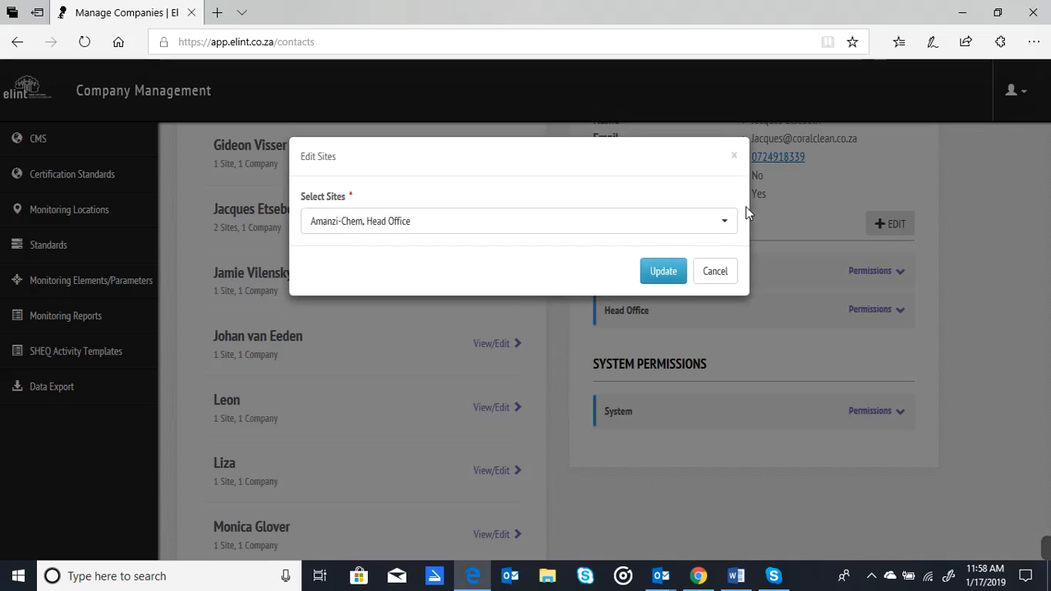
click(723, 230)
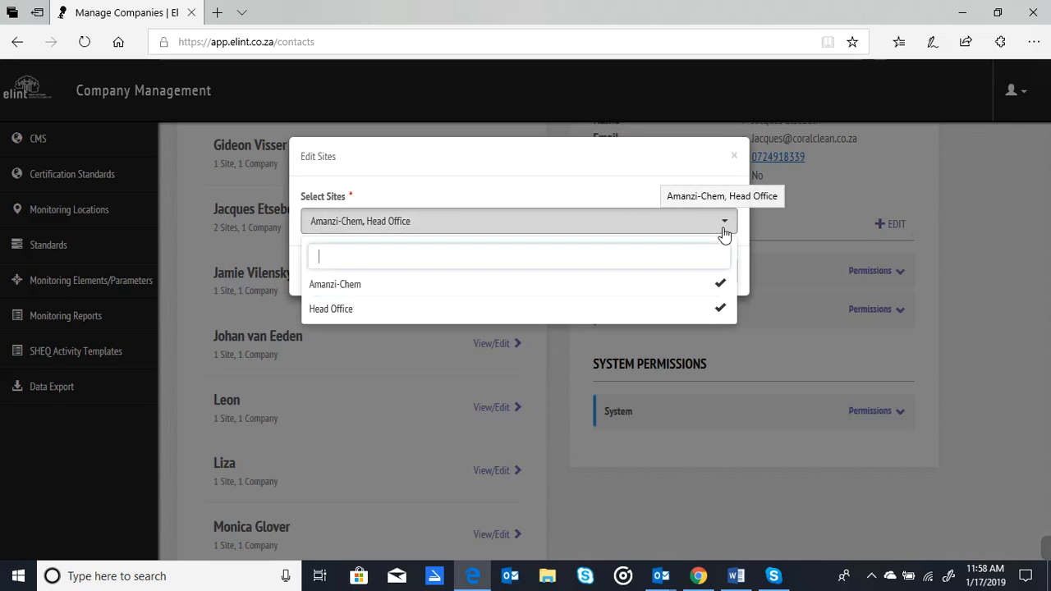
click(633, 284)
click(635, 287)
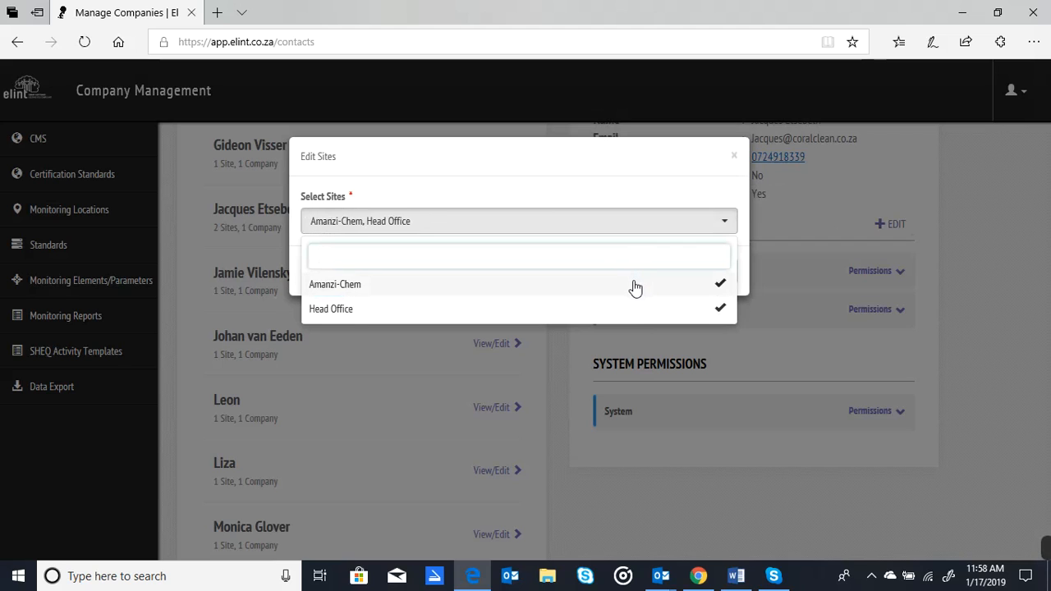
click(637, 194)
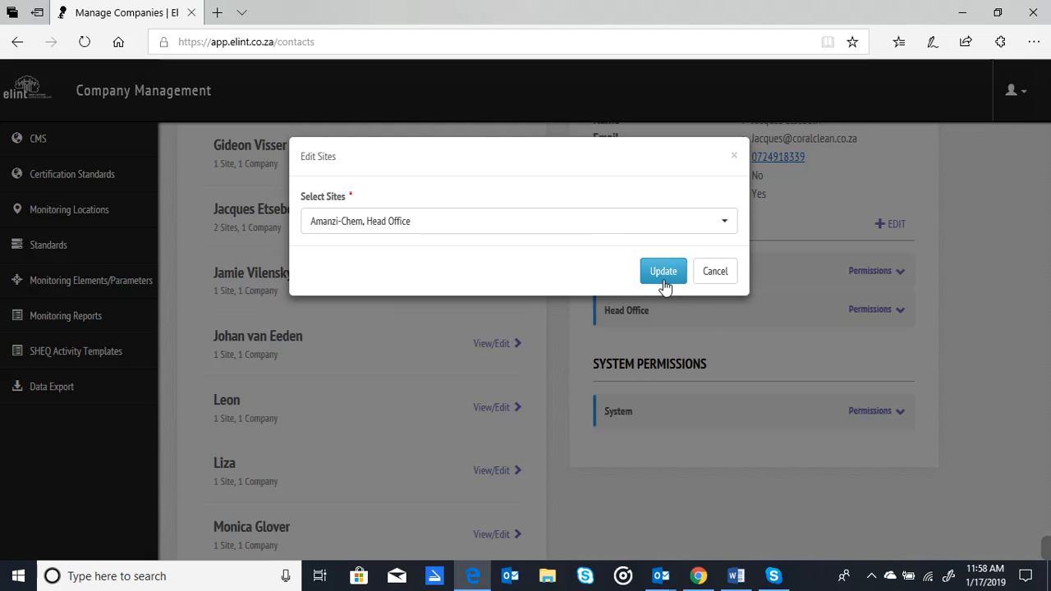
click(730, 273)
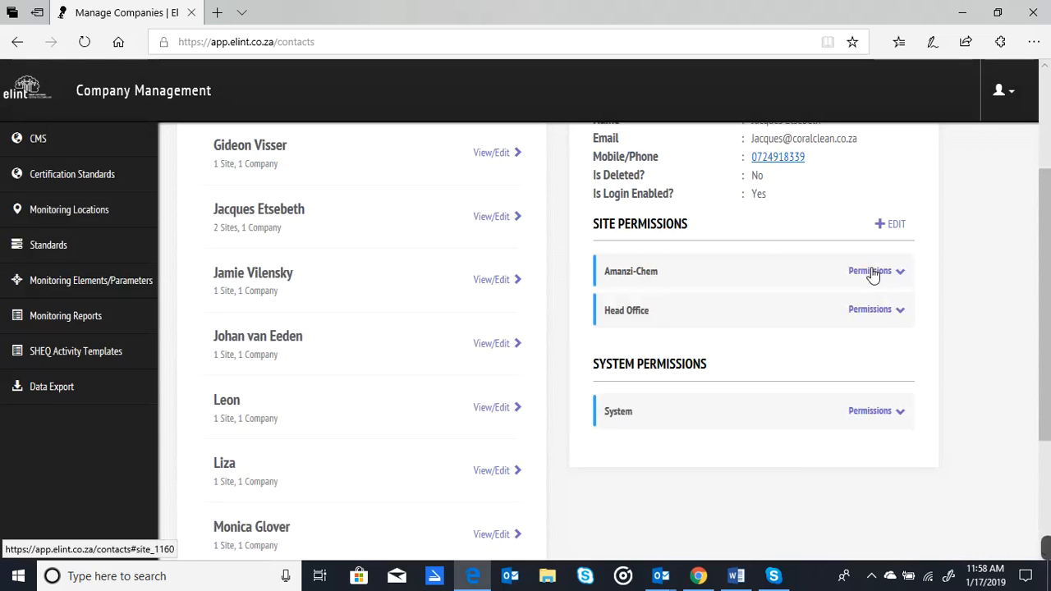
Step: Expand the Head Office site permissions, start editing, and set the site role title to SHEQ Manager
click(872, 312)
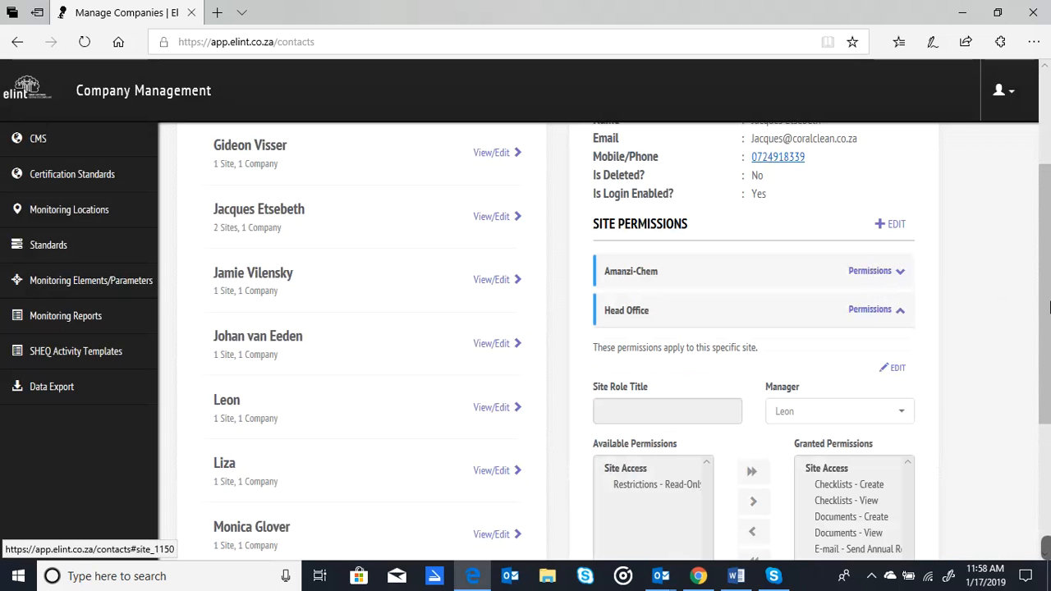
drag(1049, 306, 1049, 358)
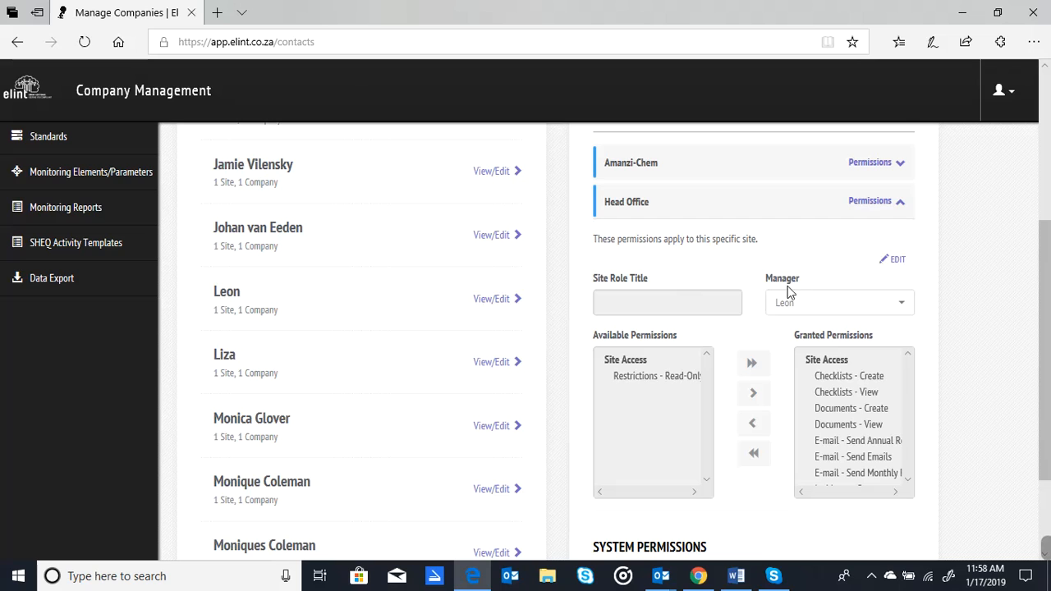
click(895, 260)
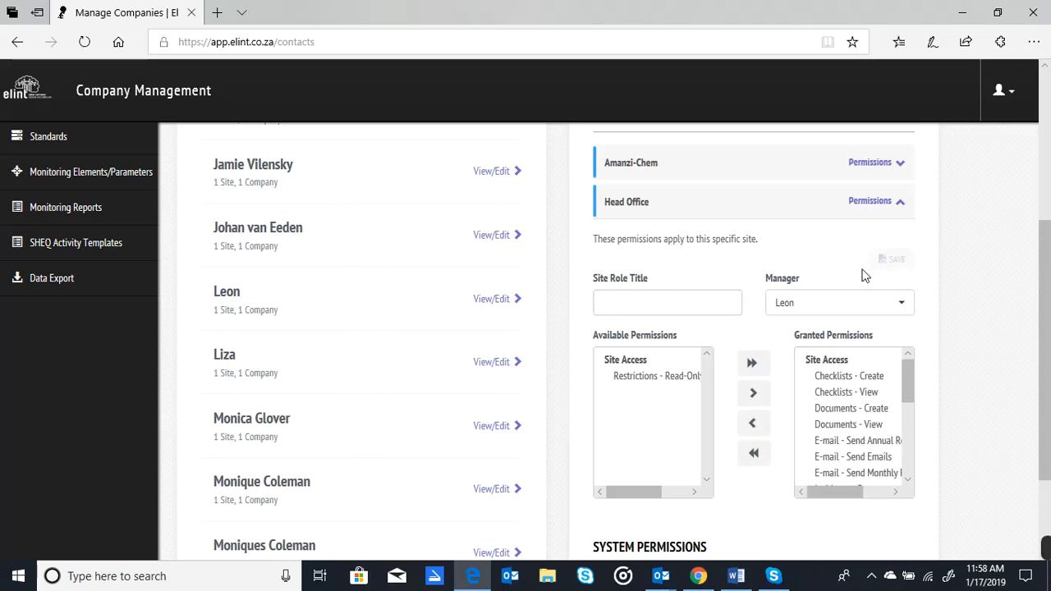
click(677, 301)
text(SHE)
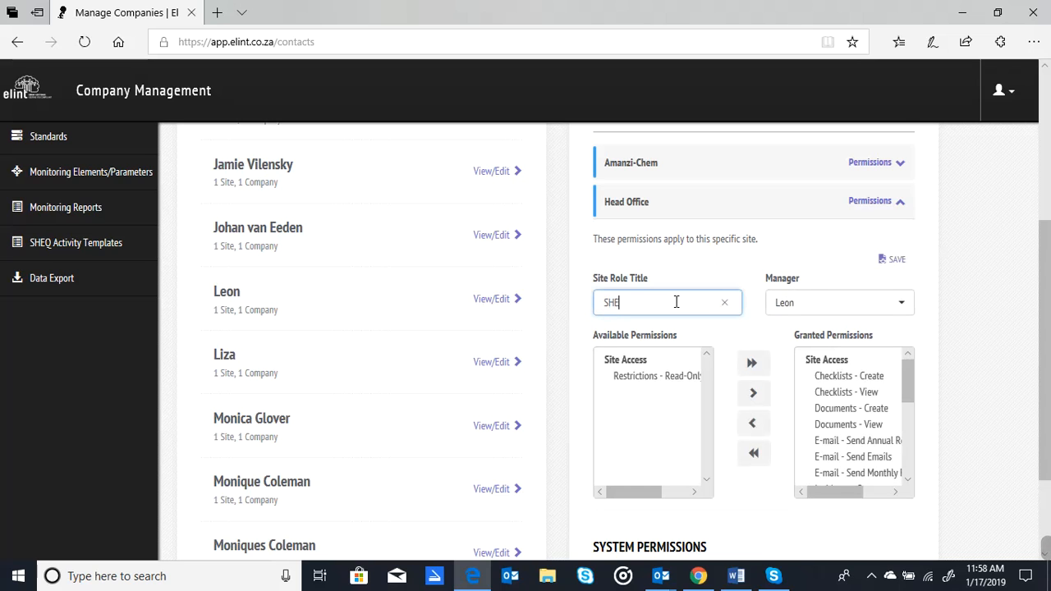
text(Q Manager)
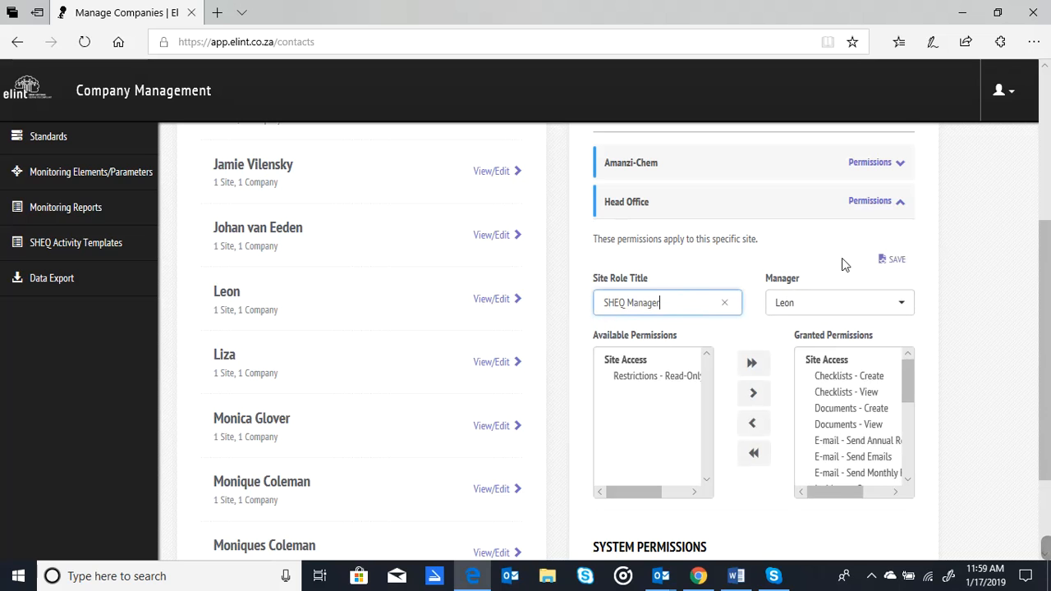
Step: Choose the first listed contact as Head Office manager and save the Head Office permissions
click(801, 305)
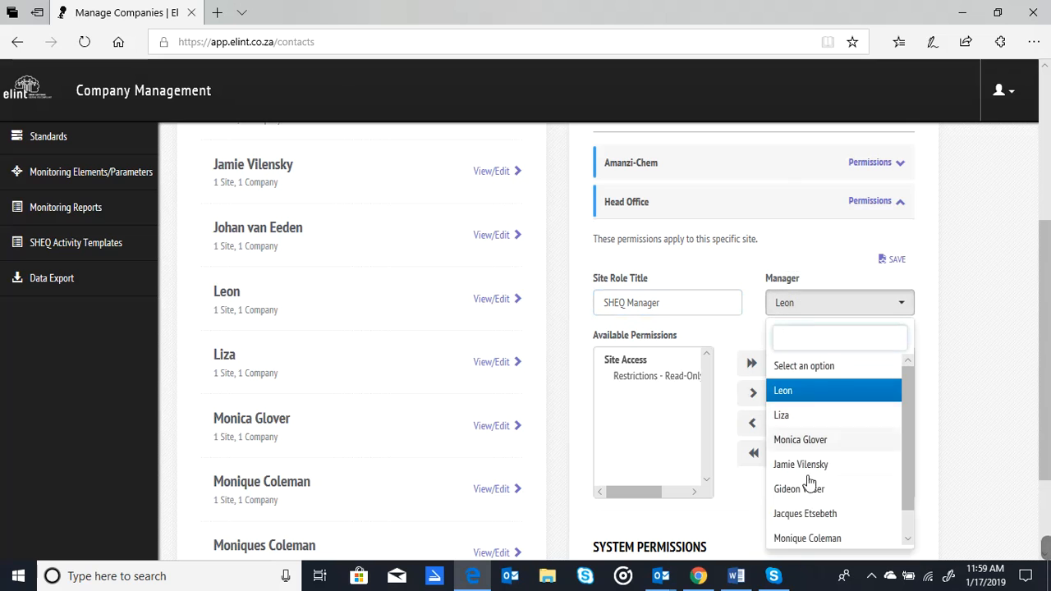
click(795, 392)
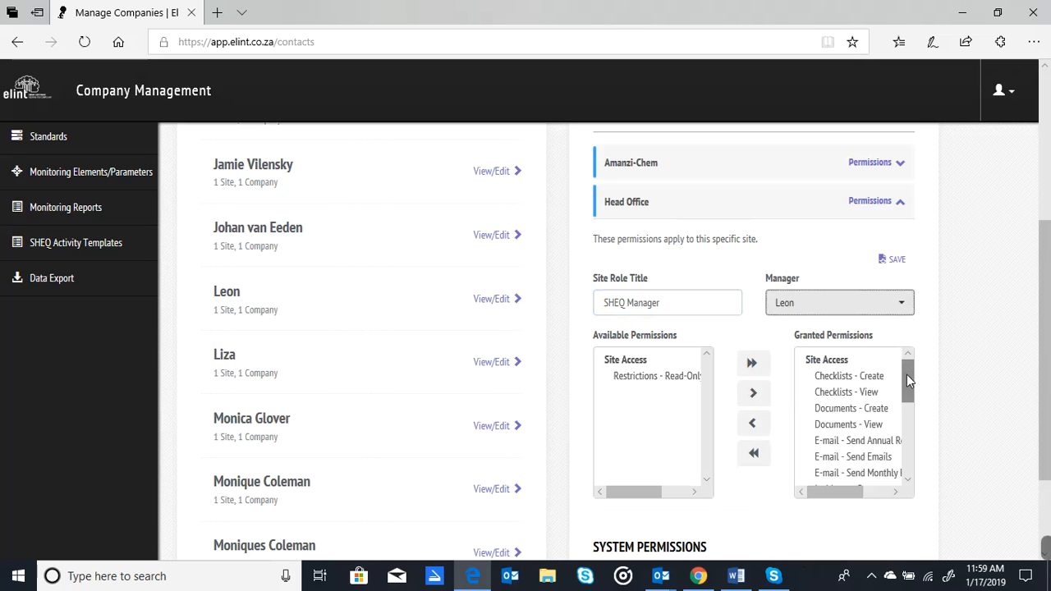
mouse_move(908, 376)
mouse_down()
mouse_move(909, 460)
mouse_move(916, 369)
mouse_up()
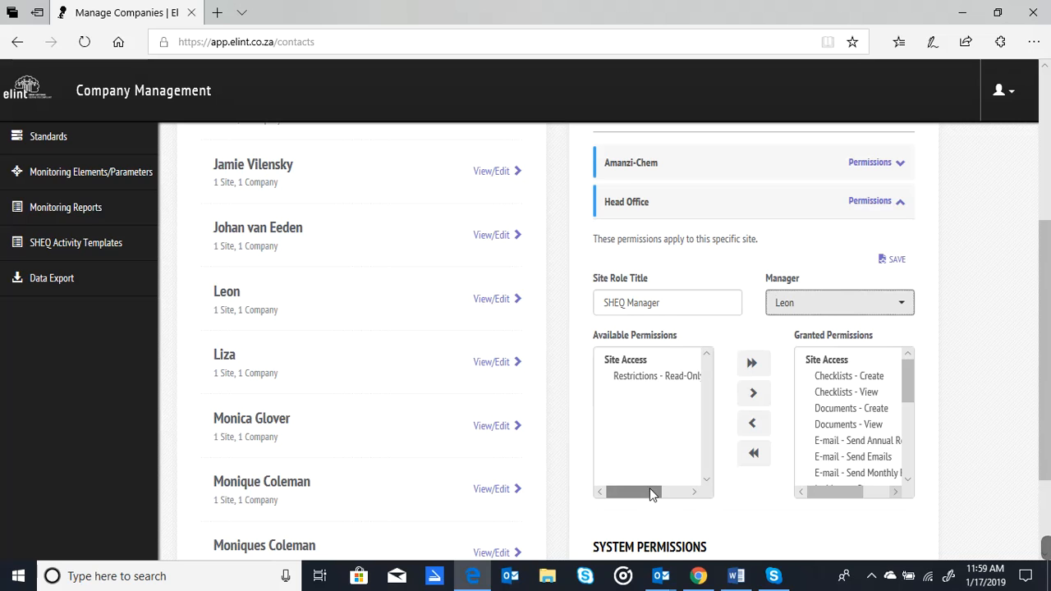
drag(652, 493, 629, 498)
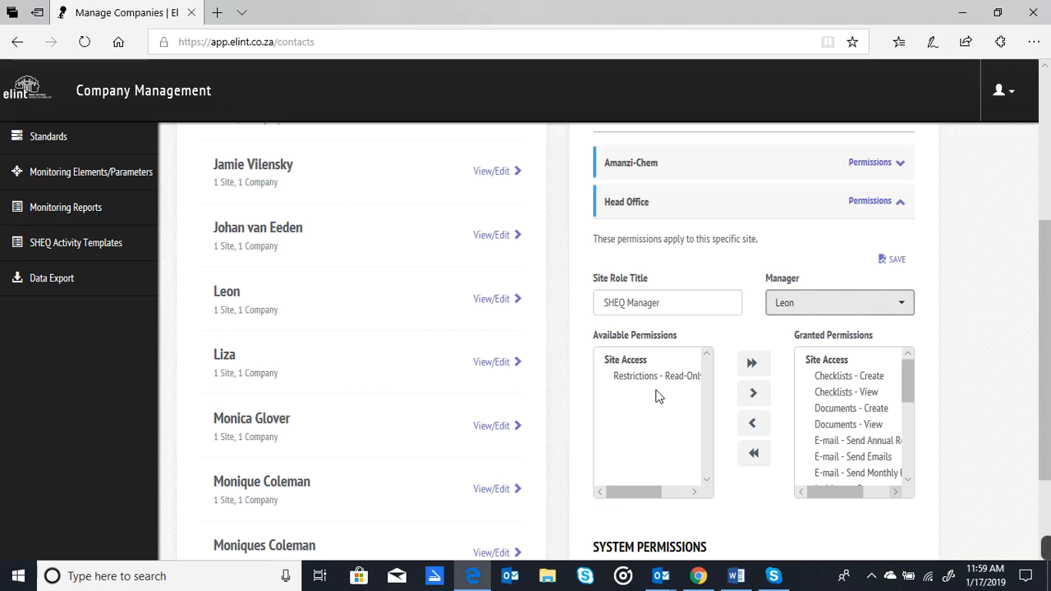
click(901, 264)
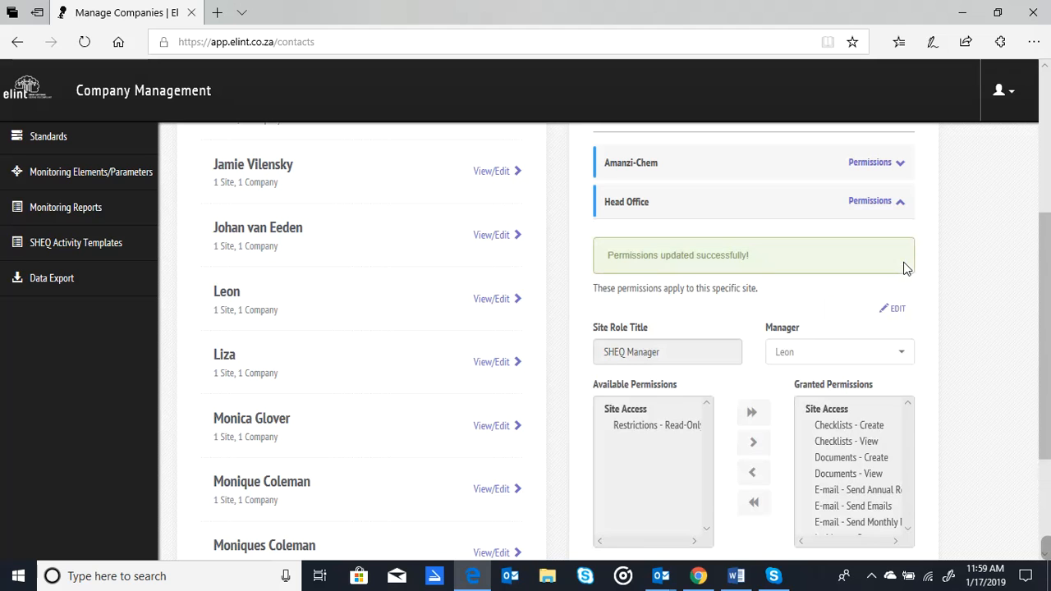
Step: Expand the Amanzi-Chem site permissions, start editing, and assign the second listed contact as manager
click(899, 165)
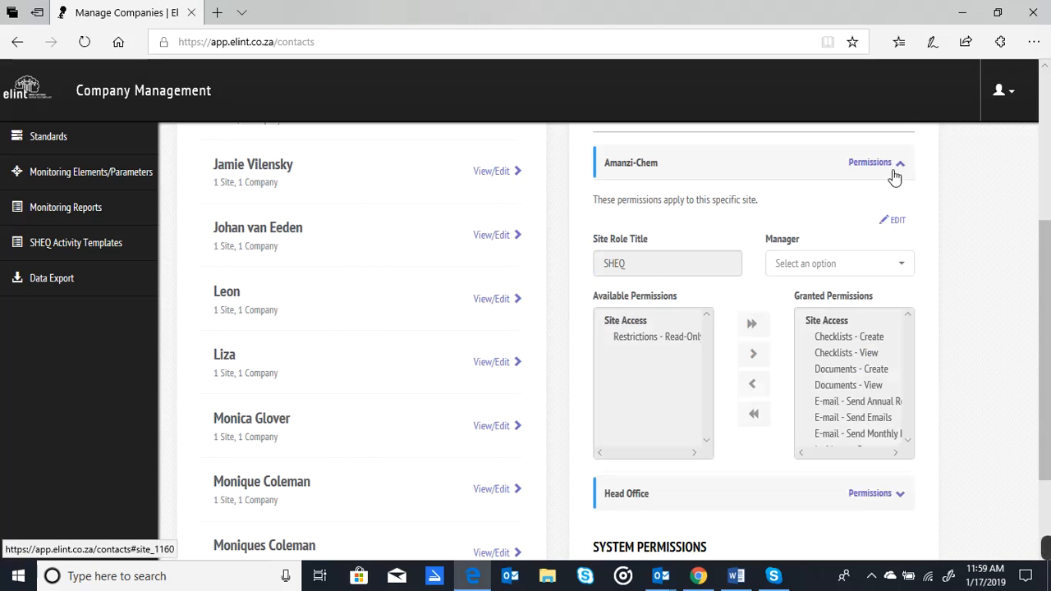
click(895, 222)
click(832, 263)
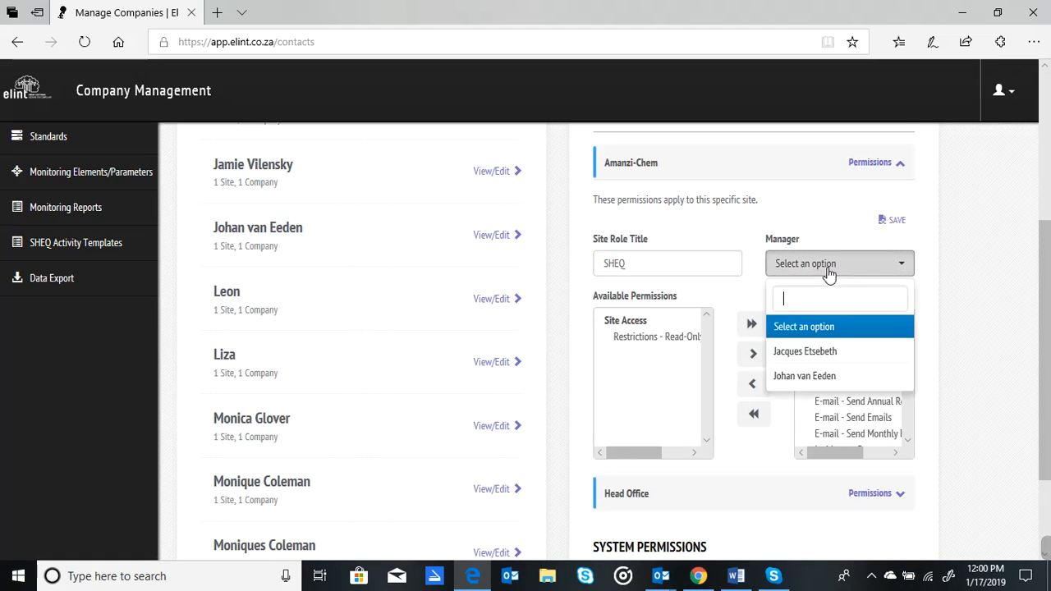
click(793, 377)
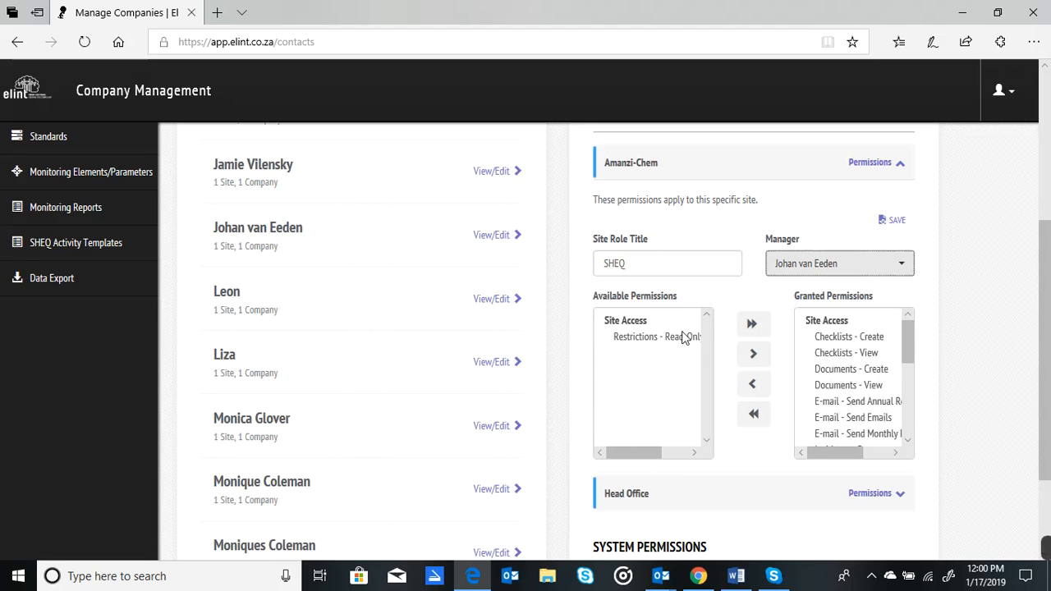
Step: Move Checklists - Create out of Amanzi-Chem's granted permissions and back, then save the site permissions
click(887, 339)
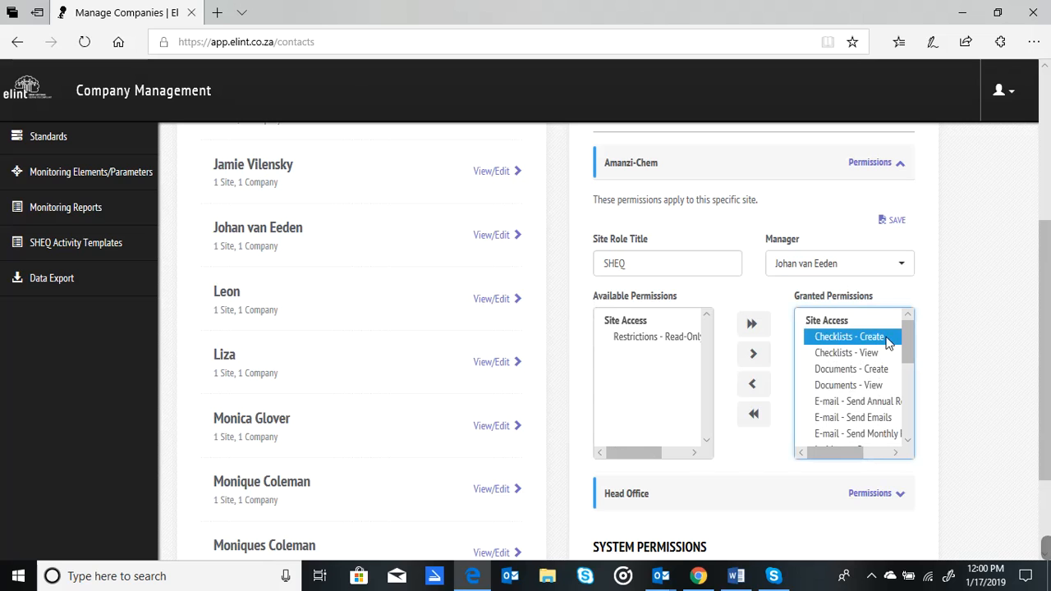
click(753, 386)
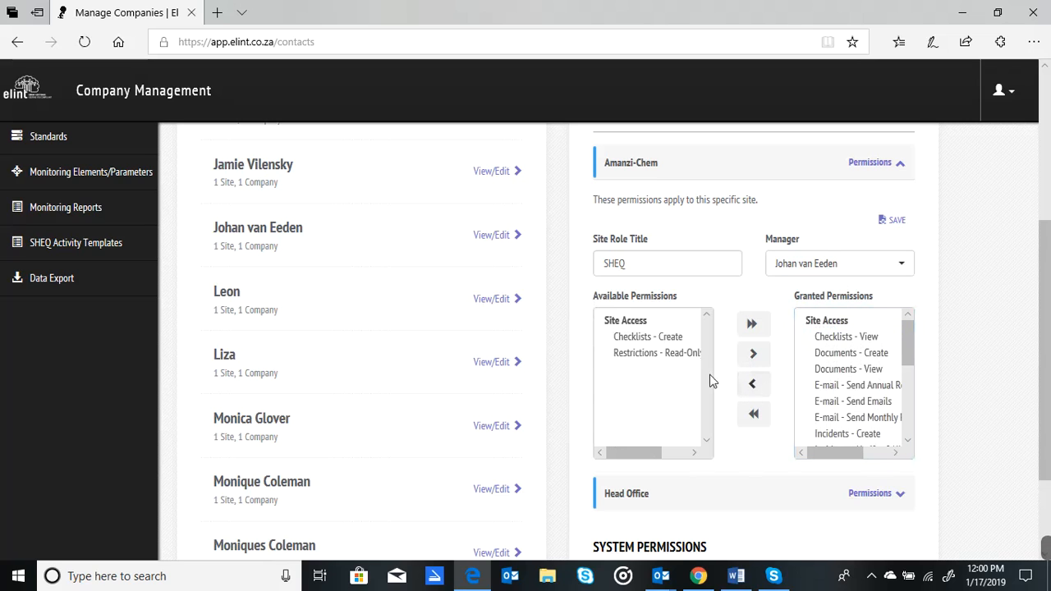
click(653, 337)
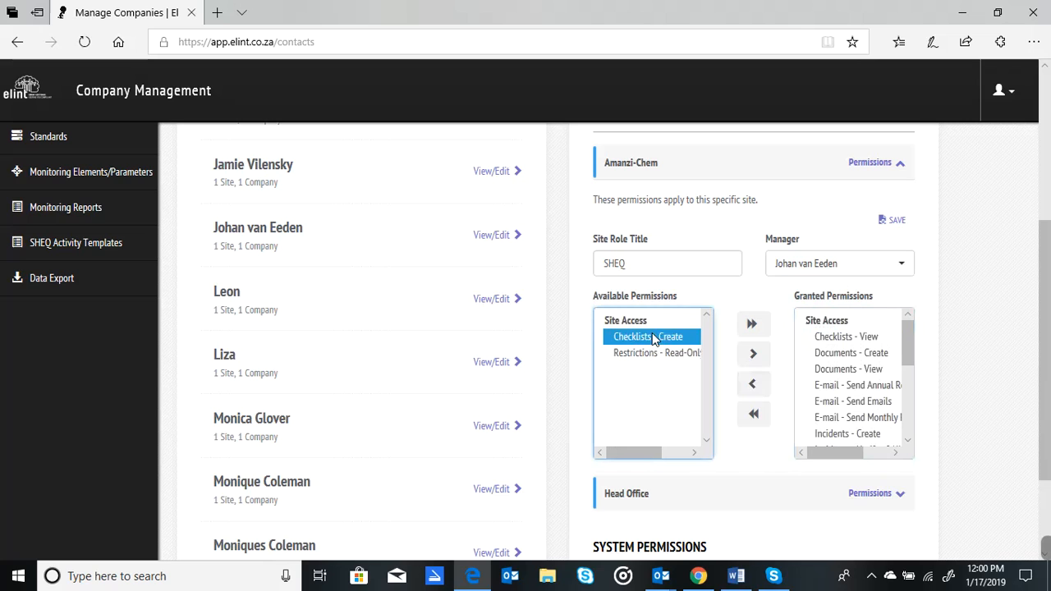
click(752, 358)
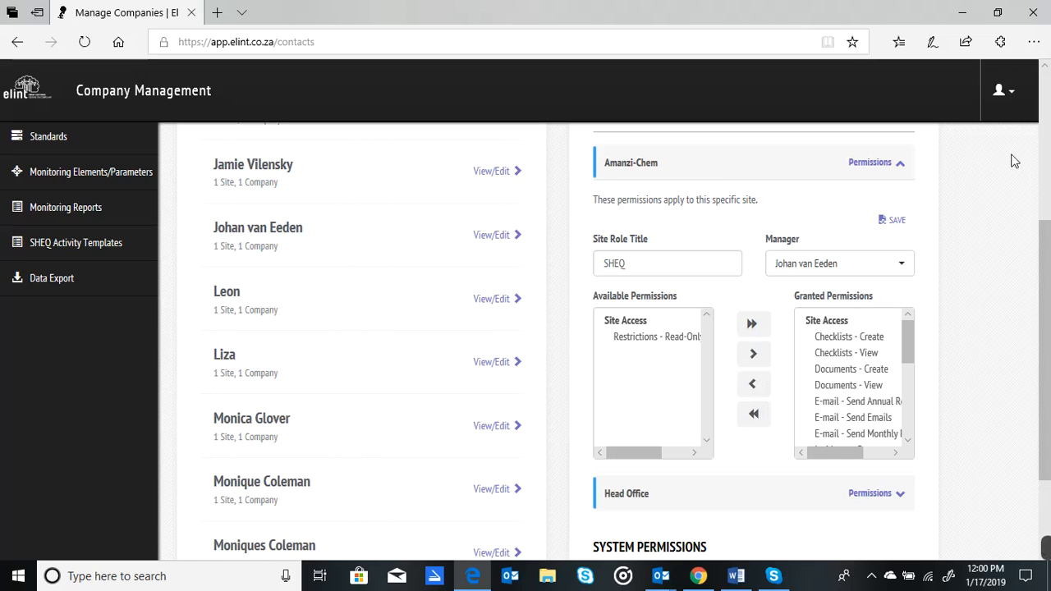
click(896, 220)
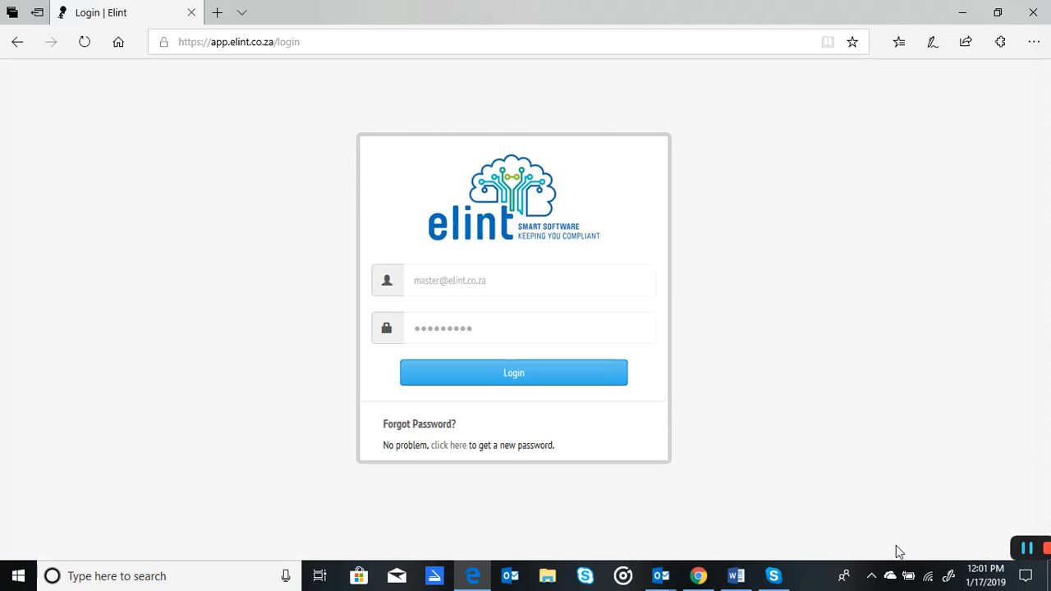
Step: Log back in with the prefilled credentials
click(500, 372)
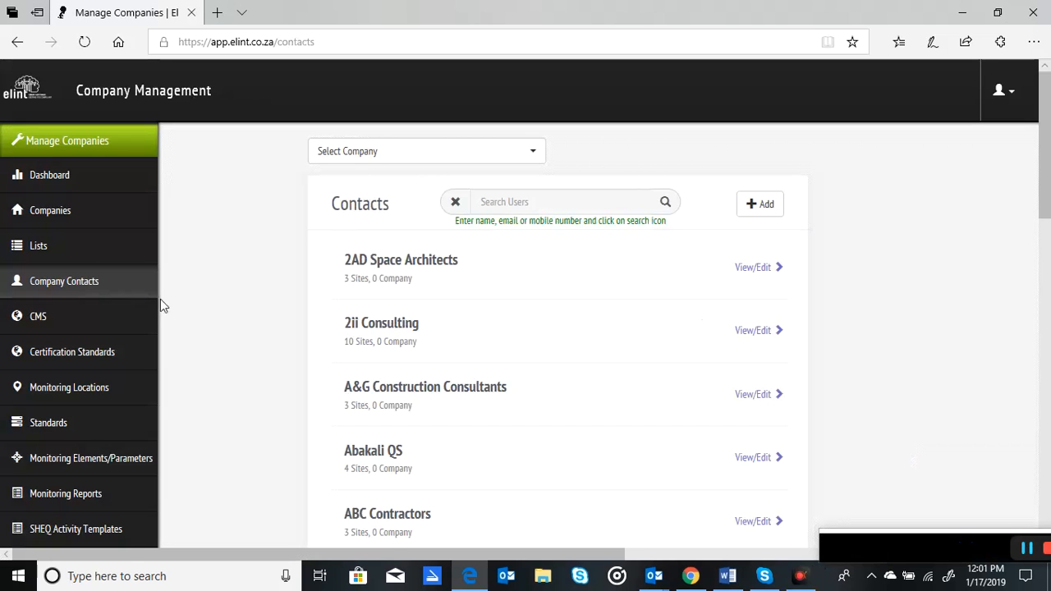
Step: Open the company contacts list and search it for coral
click(64, 282)
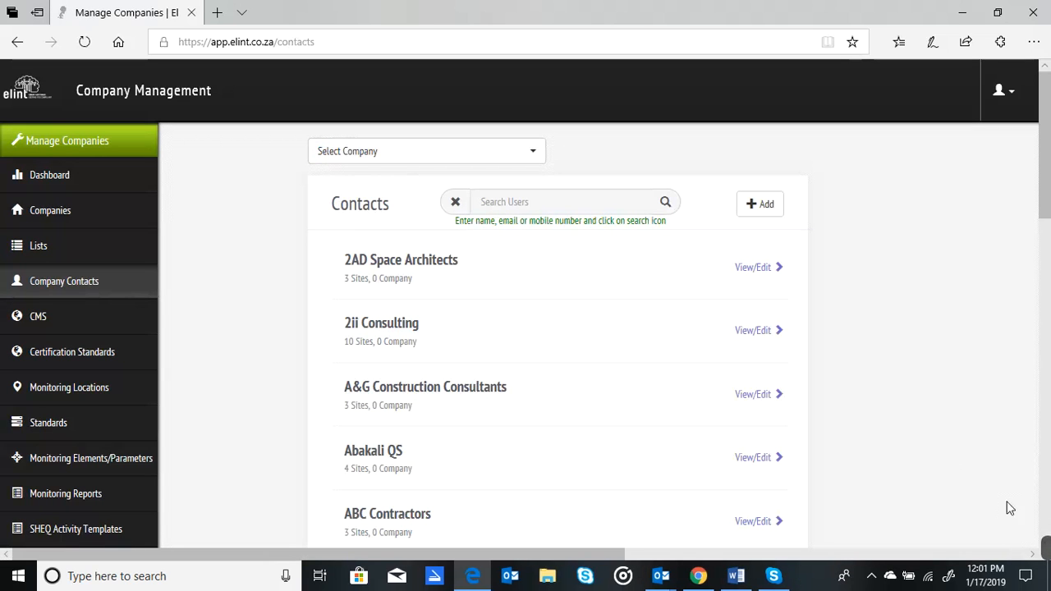
click(566, 197)
text(coral)
key(Return)
mouse_move(1045, 564)
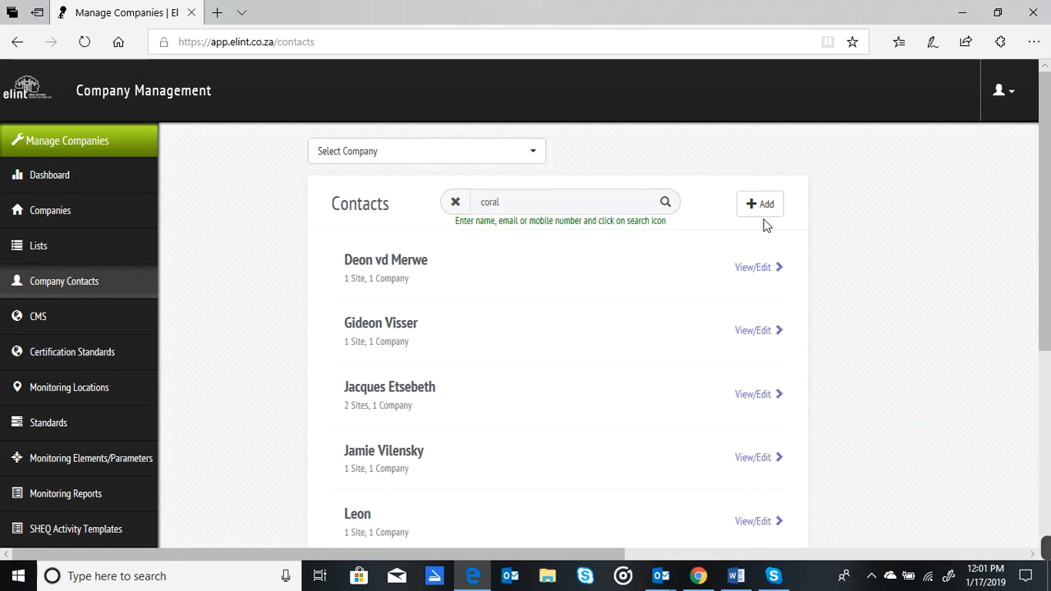
Step: Open the third listed Coral Clean contact and expand its System permissions to review them
click(753, 398)
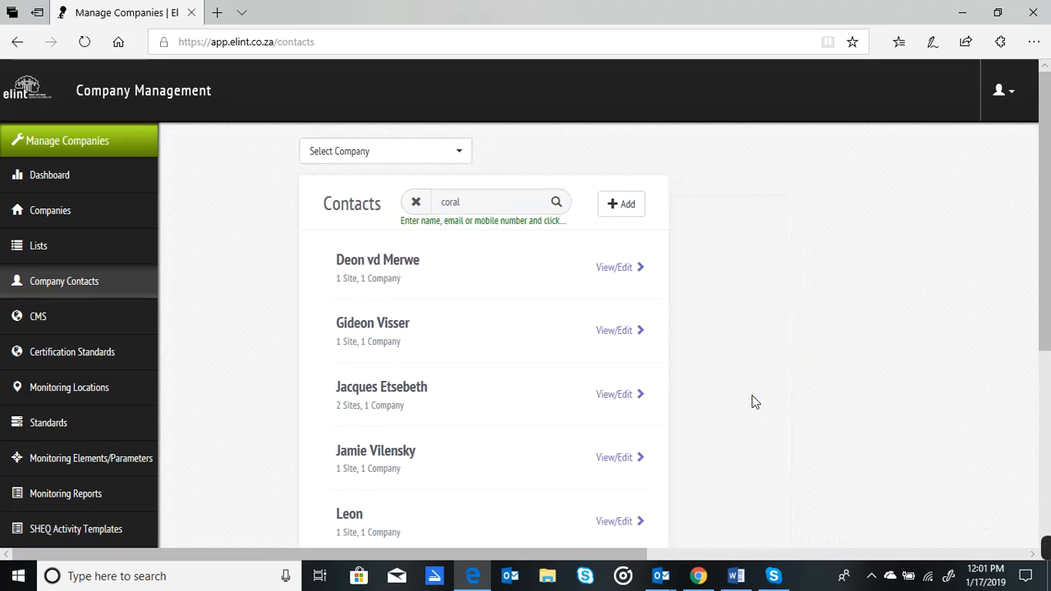
scroll(1049, 270, down, 4)
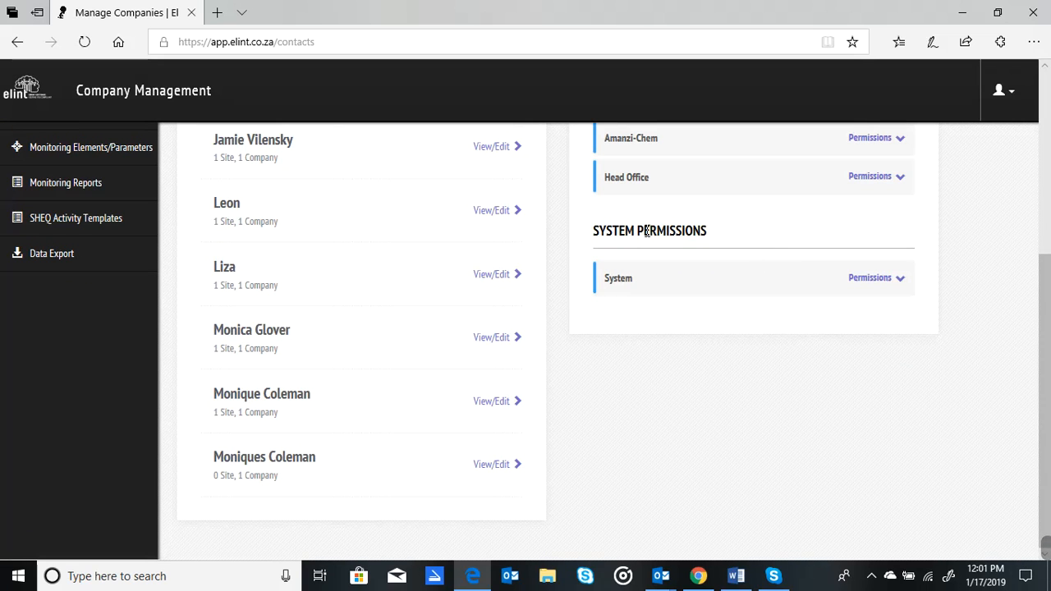
click(886, 288)
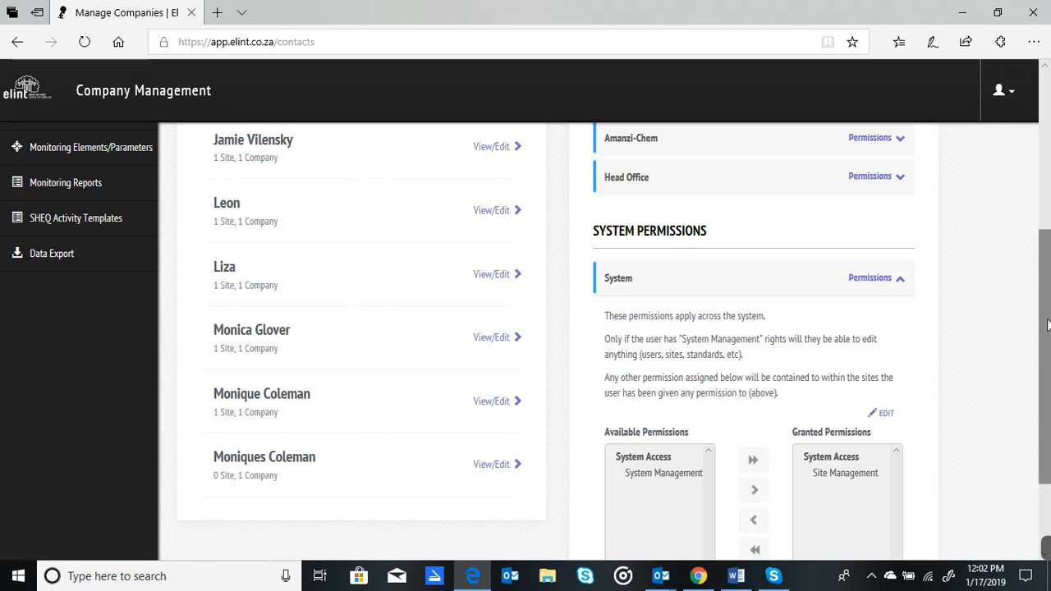
drag(1048, 345, 1032, 152)
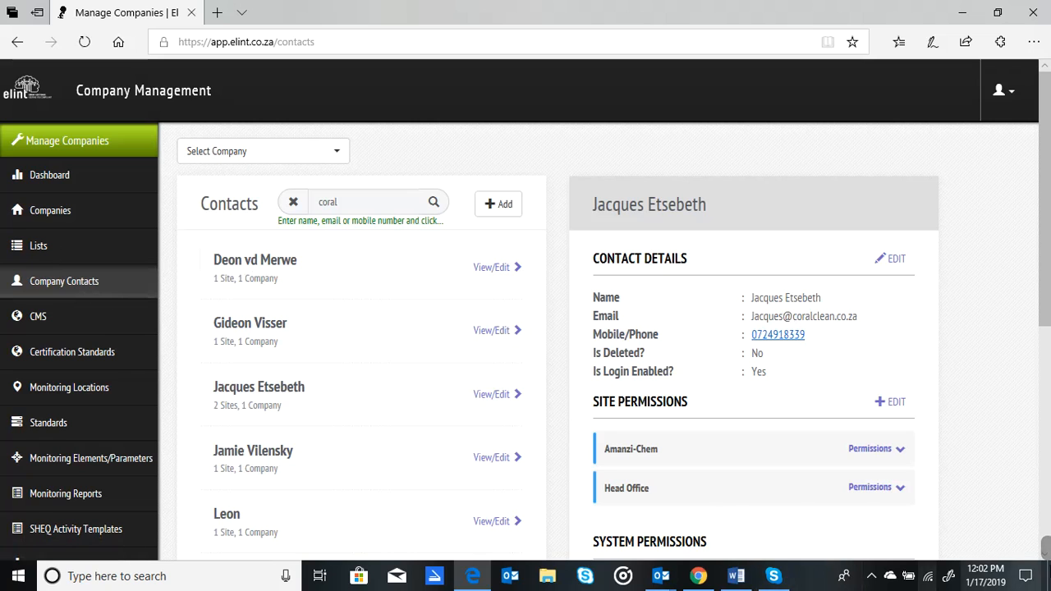
mouse_move(1045, 548)
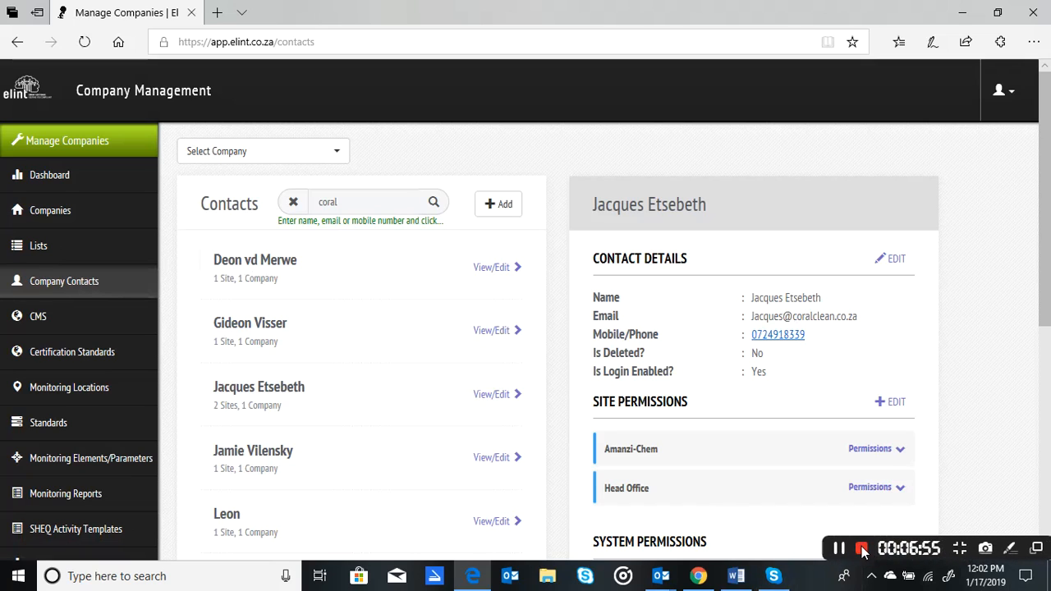